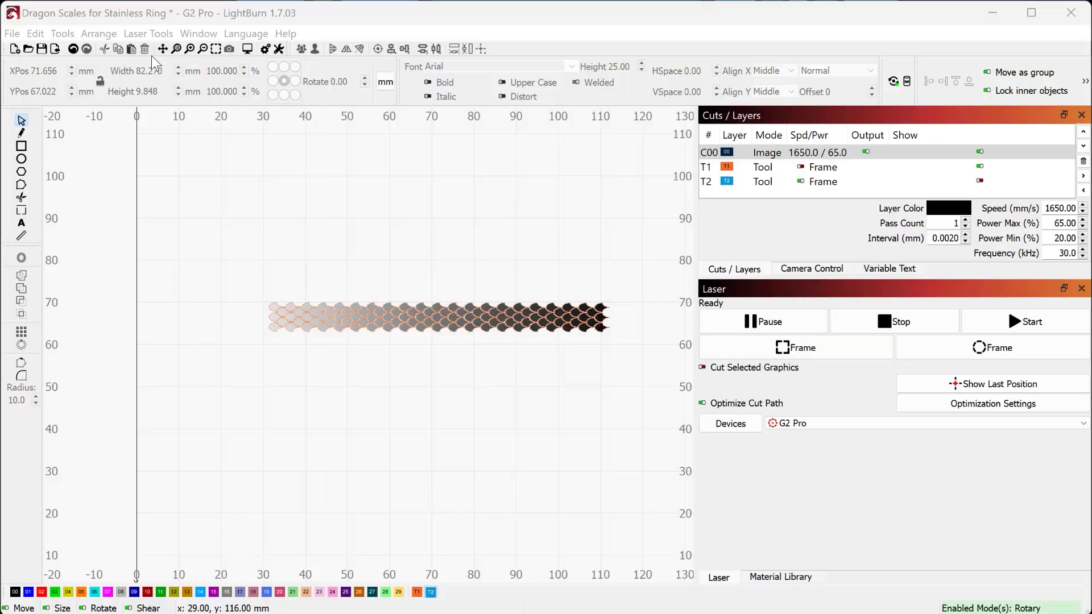
- Review and save Rotary Setup: chuck type, X axis, 24.44 mm diameter, 3200 steps per rotation
{"action": "left_click", "coordinate": [148, 34]}
{"action": "left_click", "coordinate": [185, 108]}
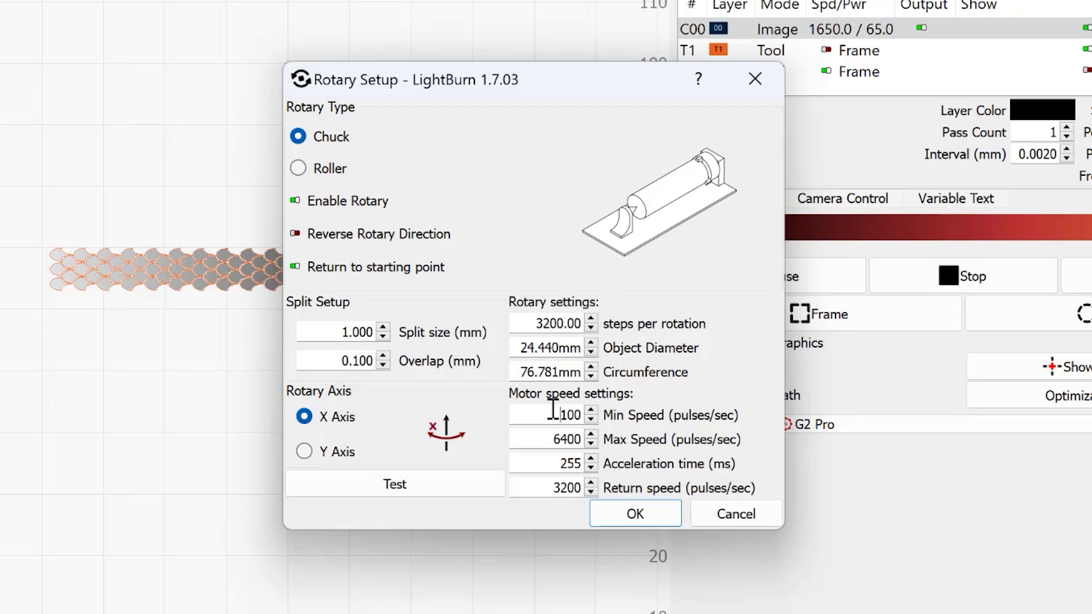
{"action": "key", "text": "shift+Tab"}
{"action": "left_click", "coordinate": [633, 514]}
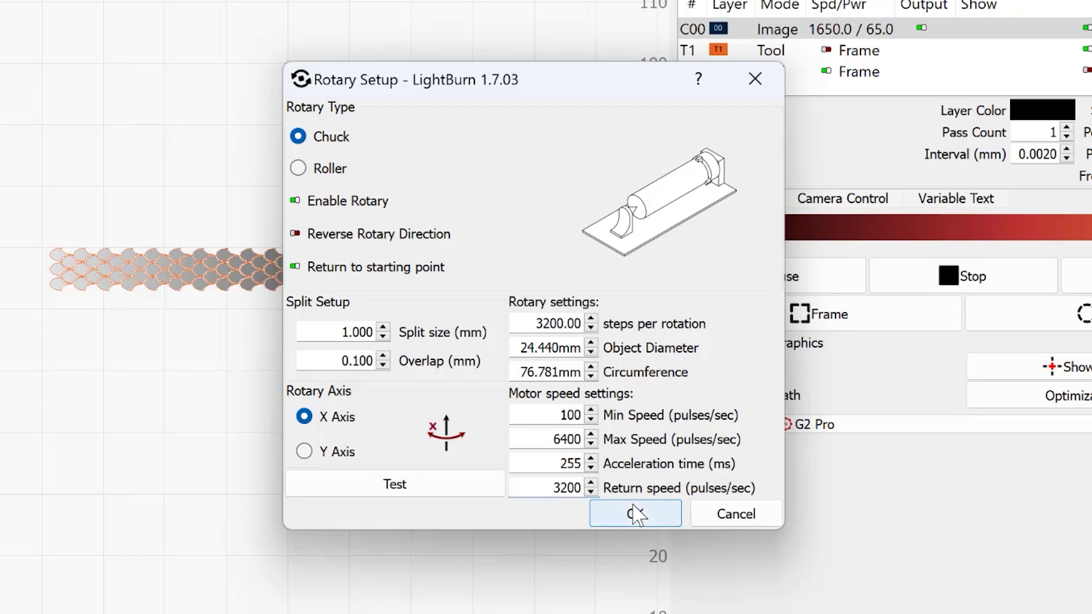
{"action": "left_click", "coordinate": [630, 513]}
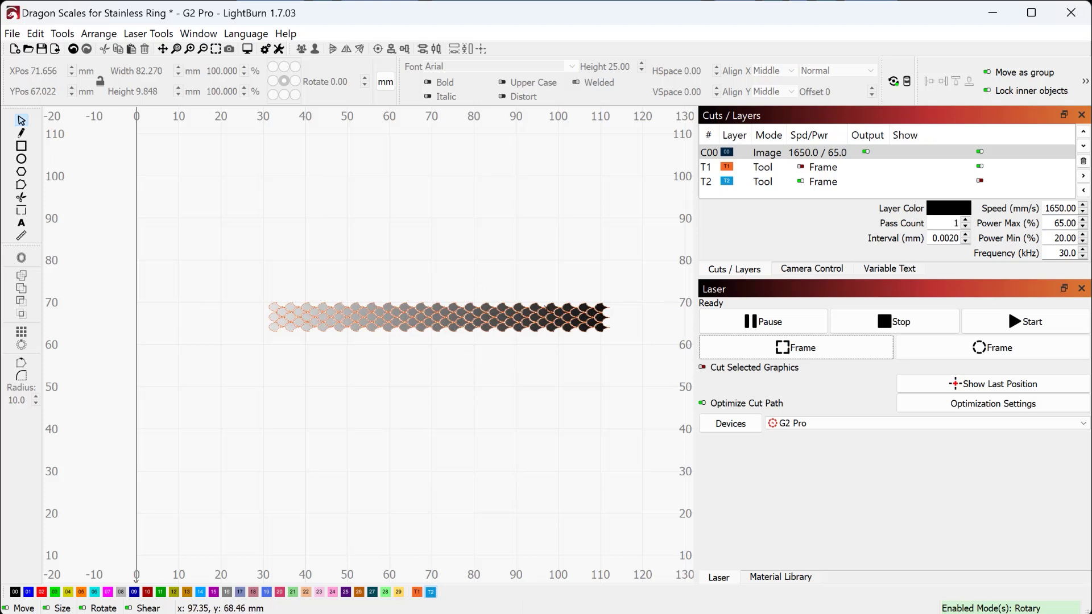
- Delete the gradient image and T1 scales, leaving only the three T2 scale outlines
{"action": "scroll", "coordinate": [546, 309], "scroll_direction": "up", "scroll_amount": 3}
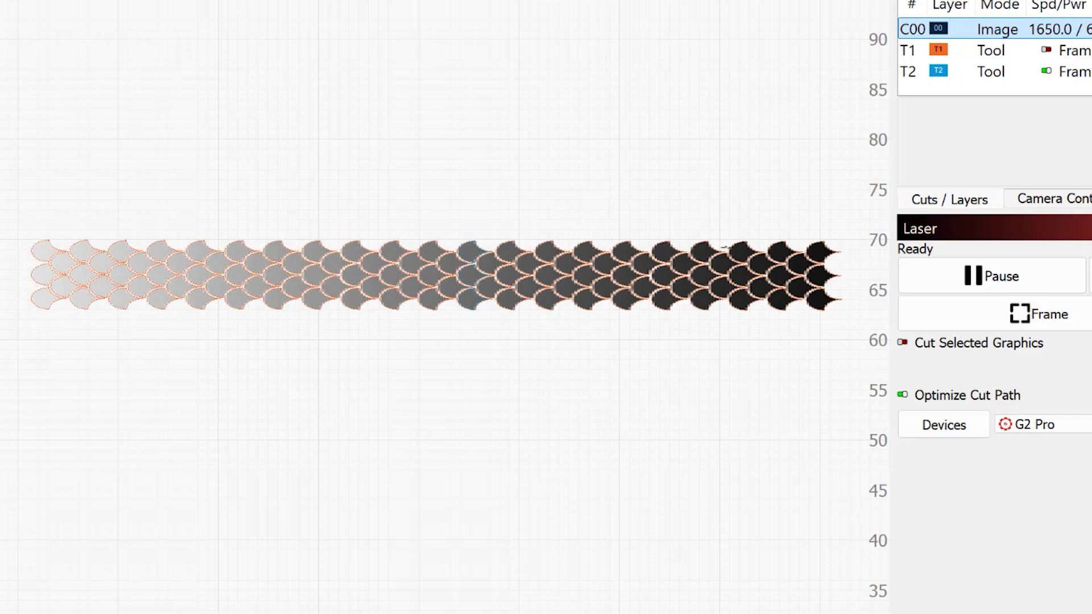
{"action": "left_click", "coordinate": [1030, 75]}
{"action": "left_click", "coordinate": [967, 50]}
{"action": "left_click", "coordinate": [961, 29]}
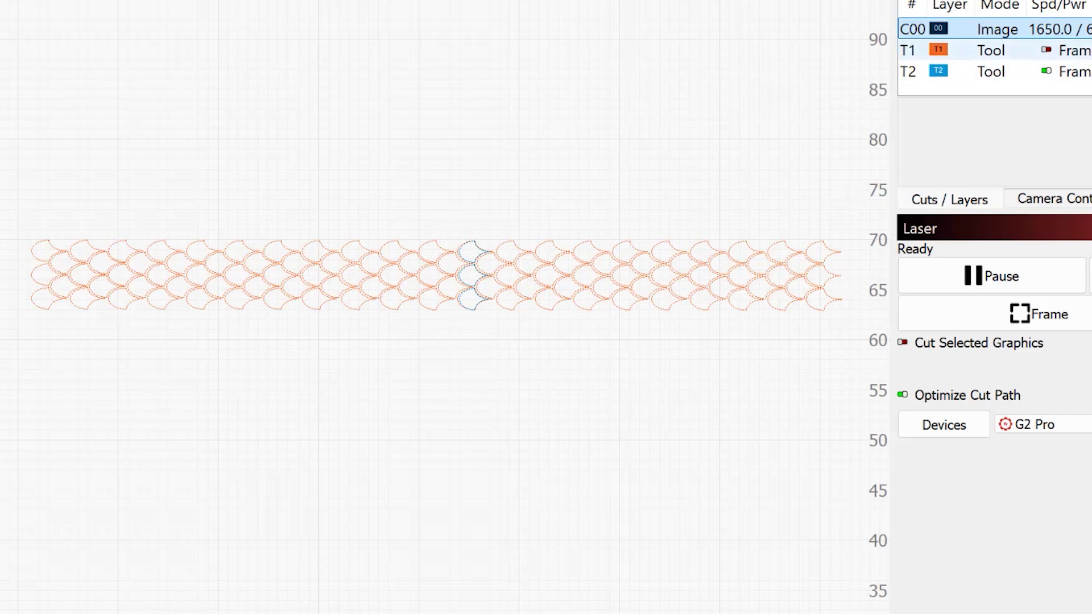
{"action": "key", "text": "Delete"}
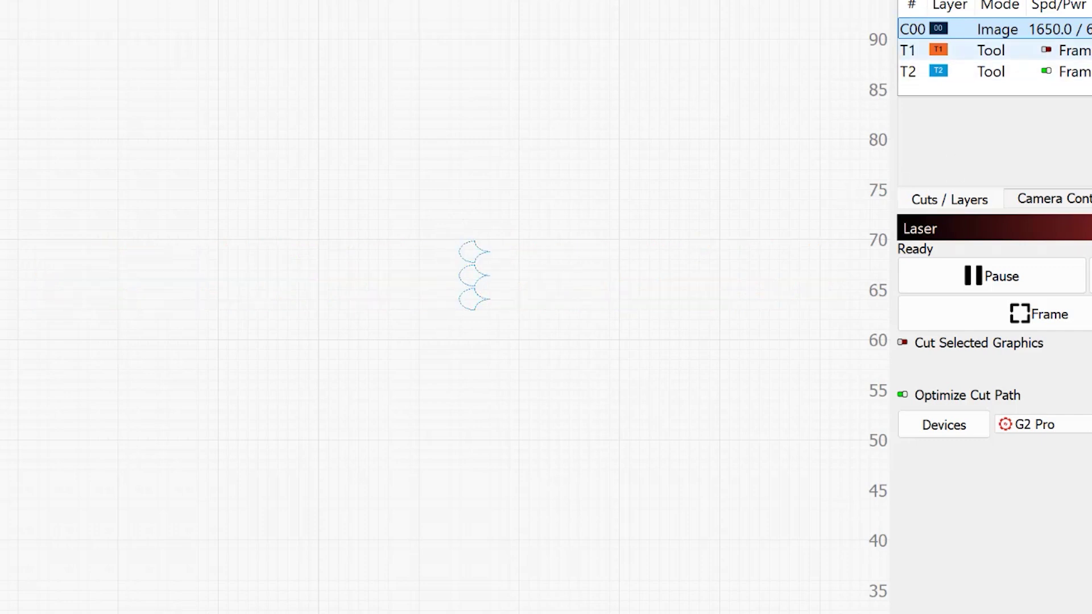
- Undo the deletion to bring back the gradient and the full scale strip
{"action": "key", "text": "ctrl+z"}
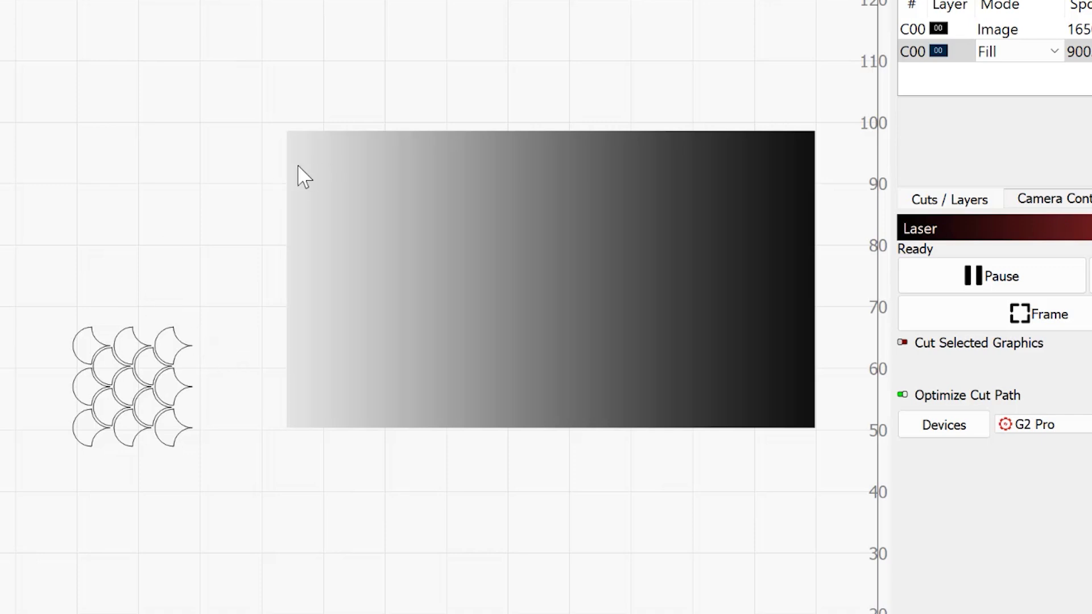
- Move the block of scale outlines onto the middle of the gradient image
{"action": "left_click_drag", "start_coordinate": [41, 303], "coordinate": [232, 488]}
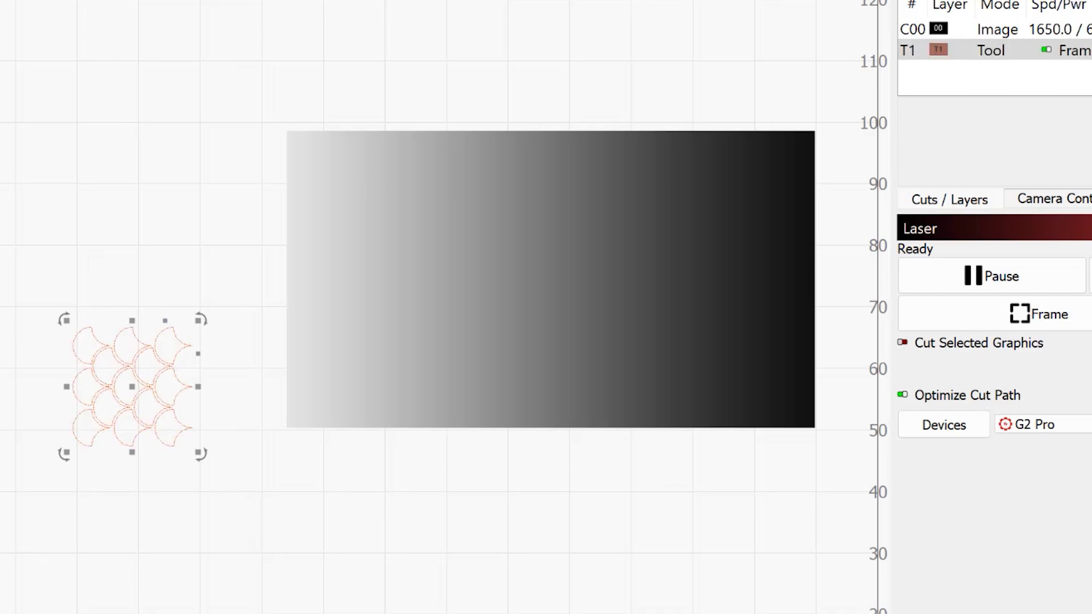
{"action": "left_click", "coordinate": [400, 280]}
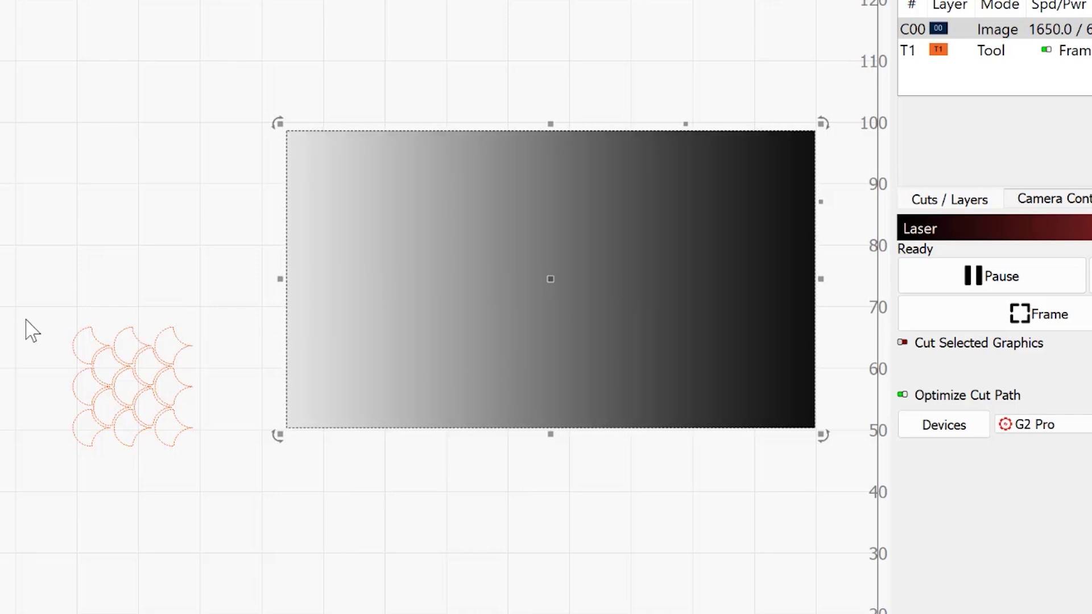
{"action": "left_click_drag", "start_coordinate": [31, 298], "coordinate": [168, 455]}
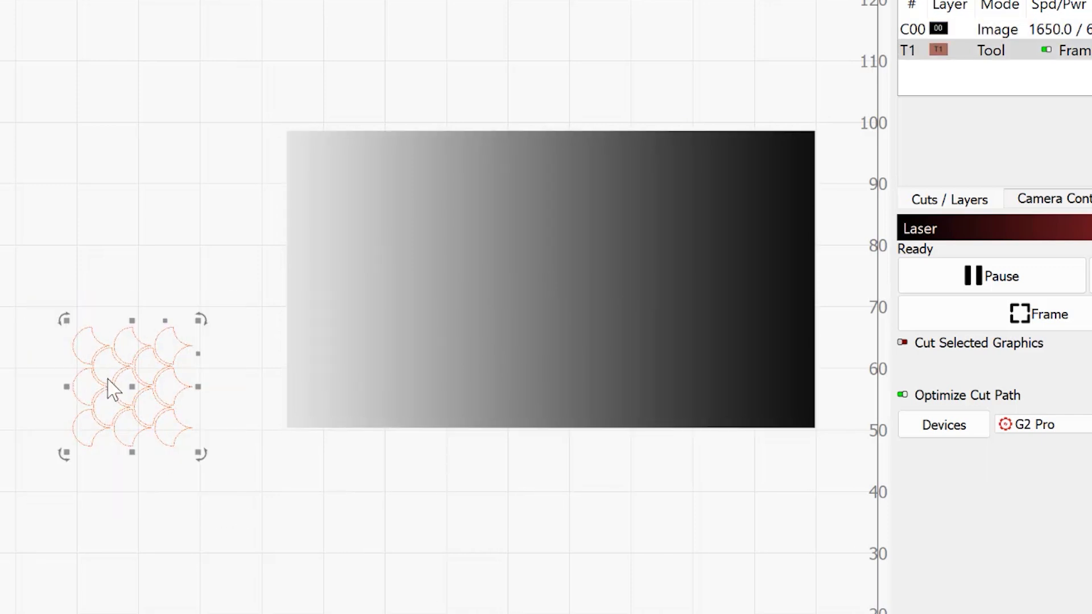
{"action": "left_click_drag", "start_coordinate": [135, 389], "coordinate": [540, 294]}
- Trim the gradient to a square around the scales and apply it as a mask
{"action": "left_click", "coordinate": [638, 235]}
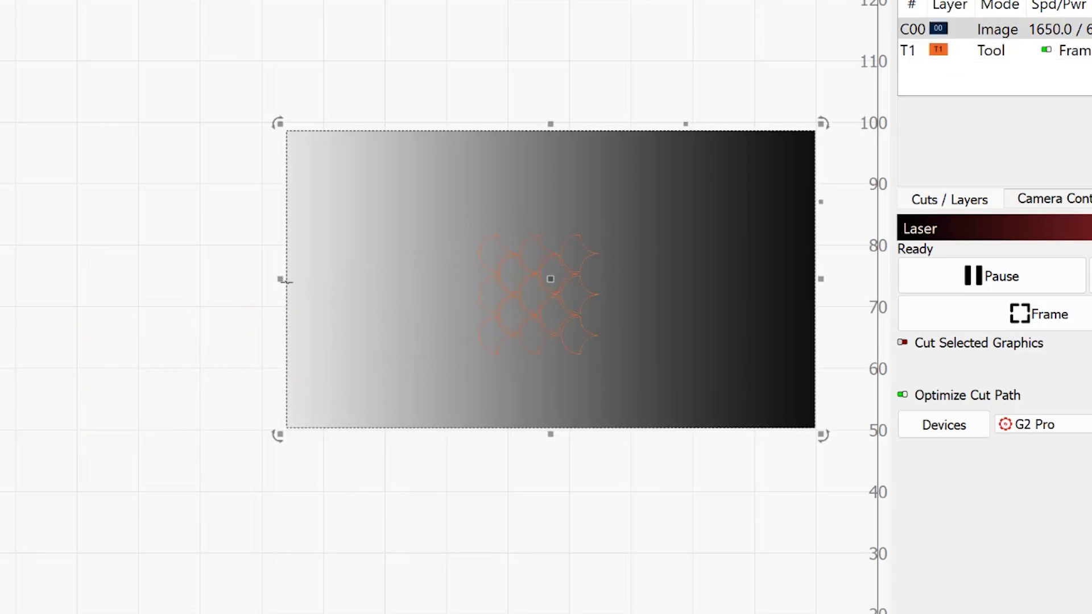
{"action": "left_click_drag", "start_coordinate": [285, 279], "coordinate": [475, 280]}
{"action": "left_click_drag", "start_coordinate": [539, 220], "coordinate": [538, 227]}
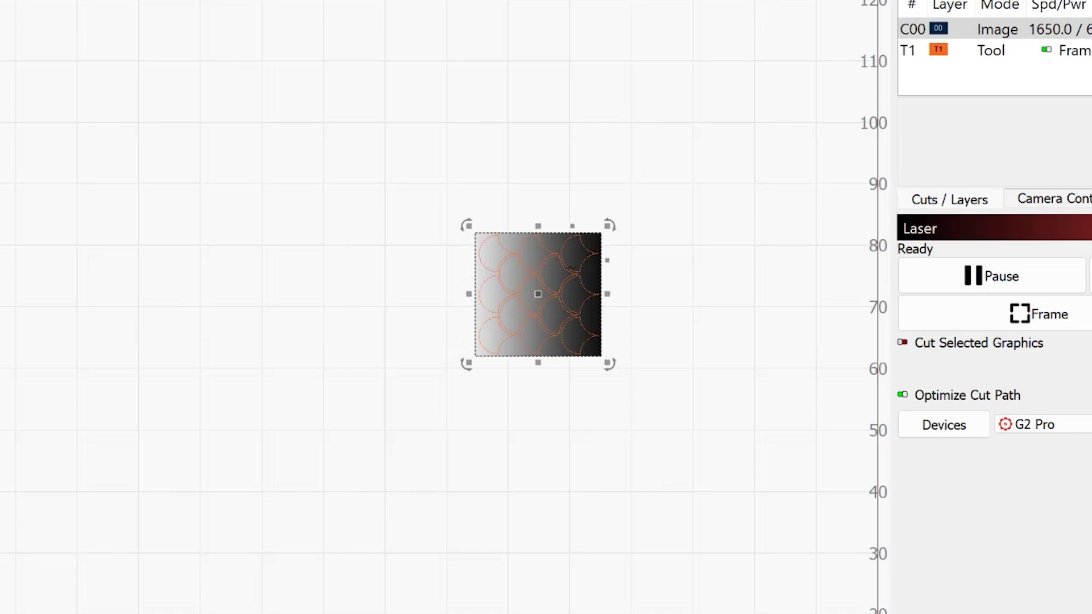
{"action": "right_click", "coordinate": [571, 268]}
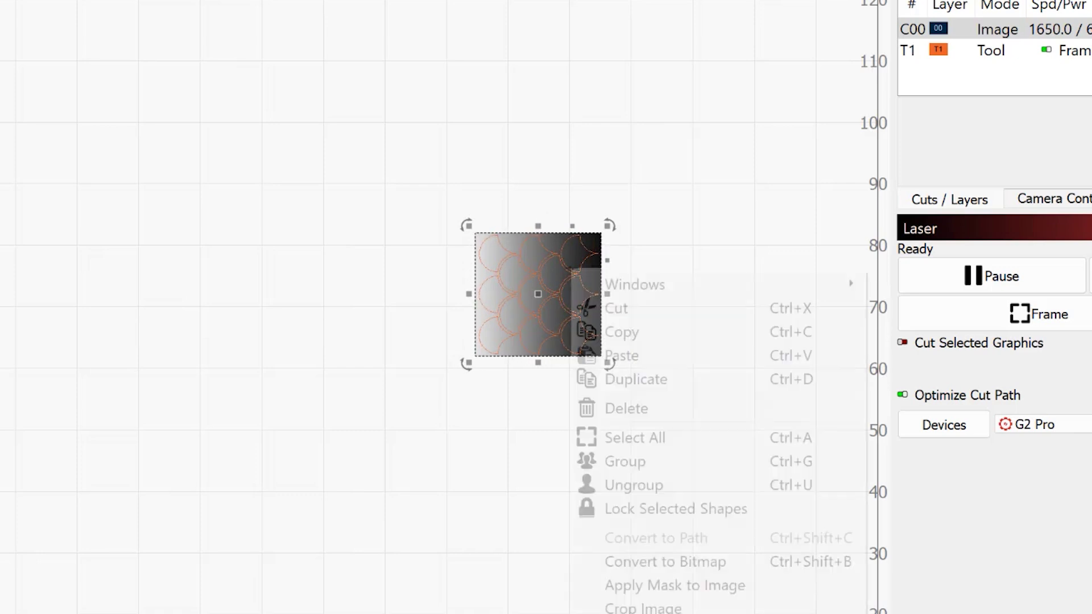
{"action": "left_click", "coordinate": [622, 592]}
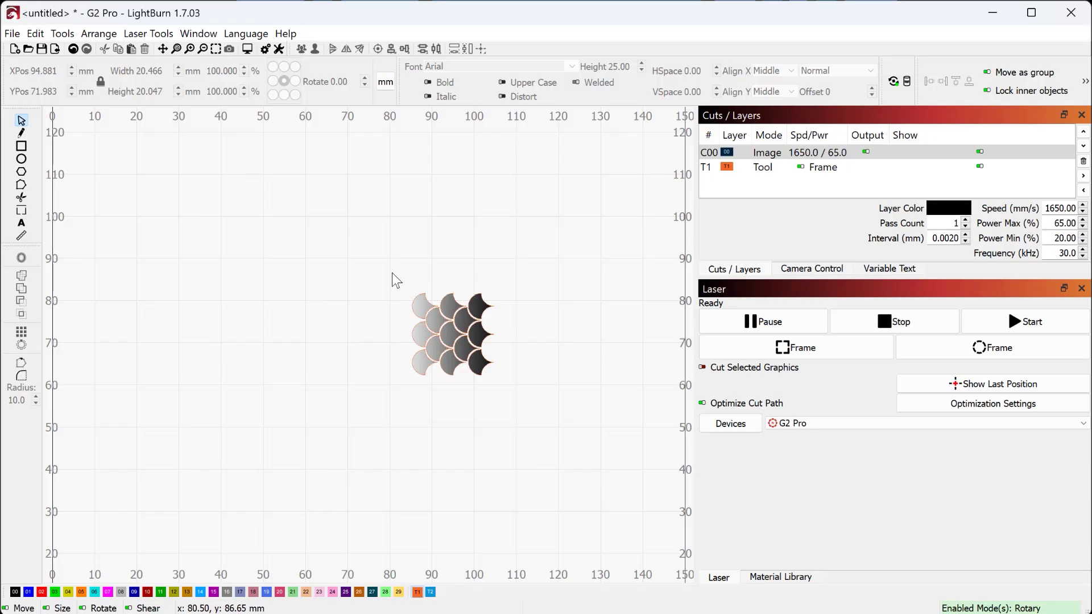
{"action": "left_click", "coordinate": [454, 312]}
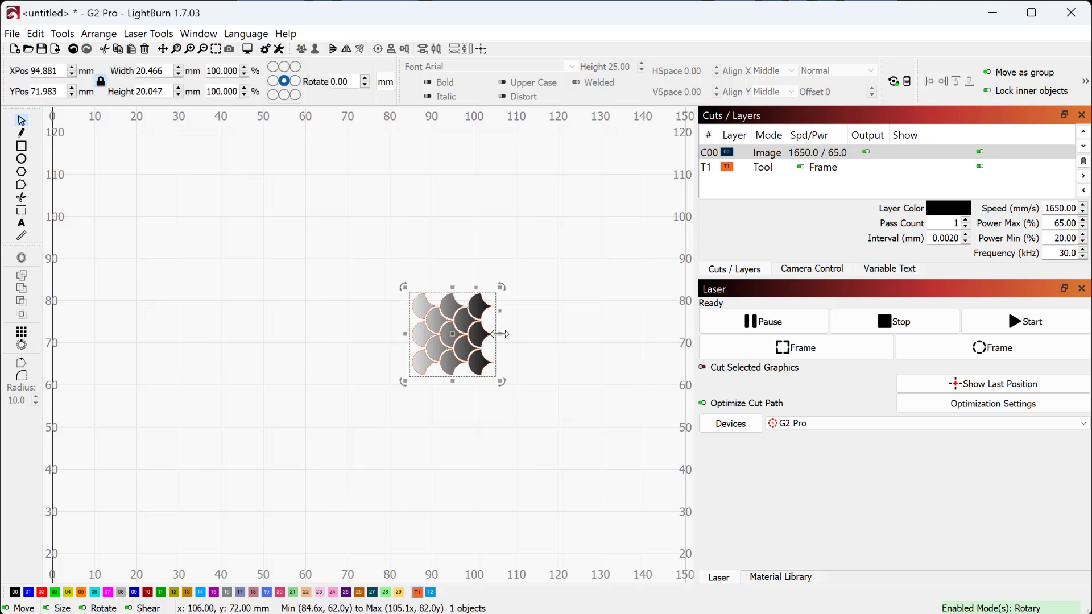
{"action": "left_click_drag", "start_coordinate": [501, 334], "coordinate": [525, 339]}
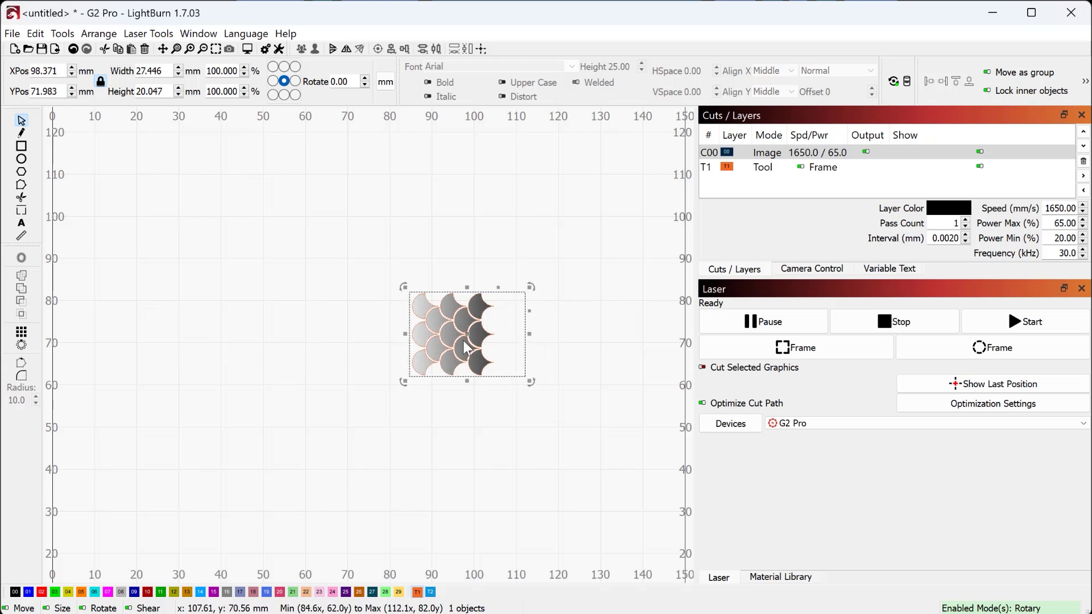
{"action": "left_click_drag", "start_coordinate": [405, 334], "coordinate": [361, 335]}
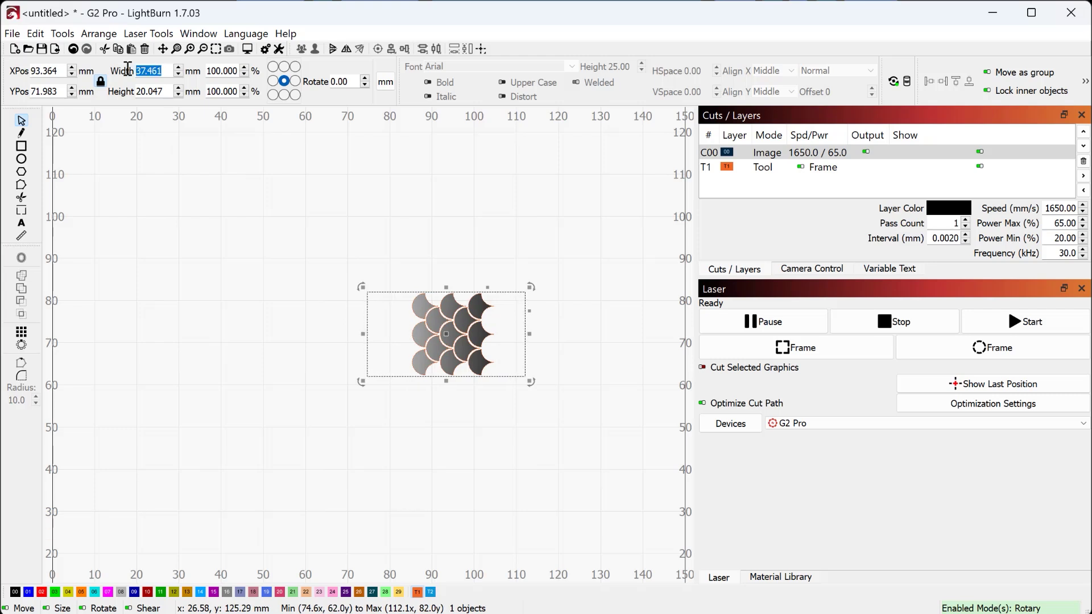
{"action": "key", "text": "Return"}
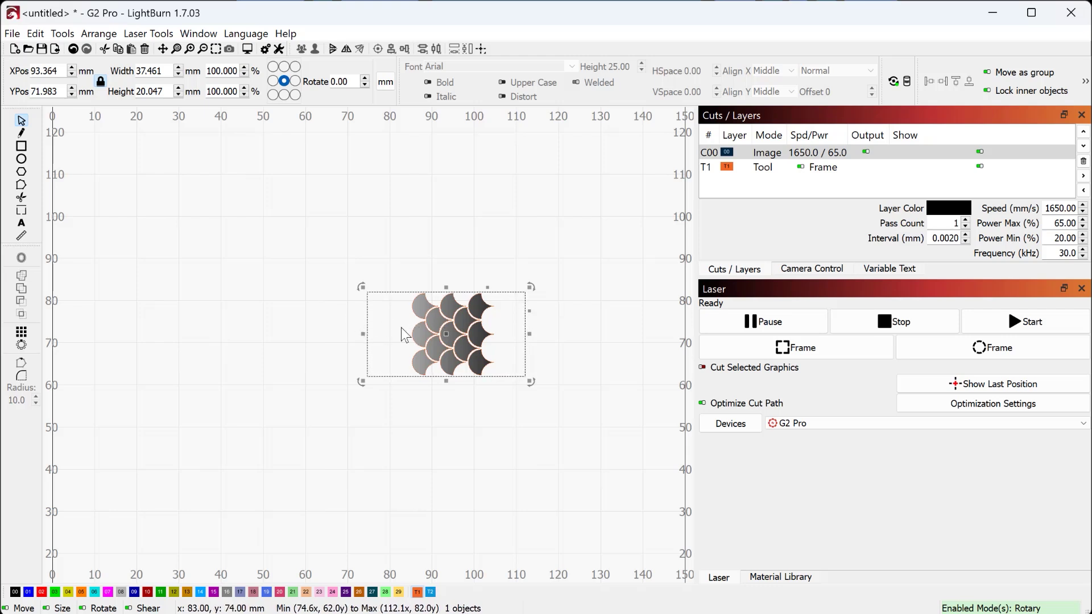
{"action": "left_click_drag", "start_coordinate": [364, 333], "coordinate": [408, 349]}
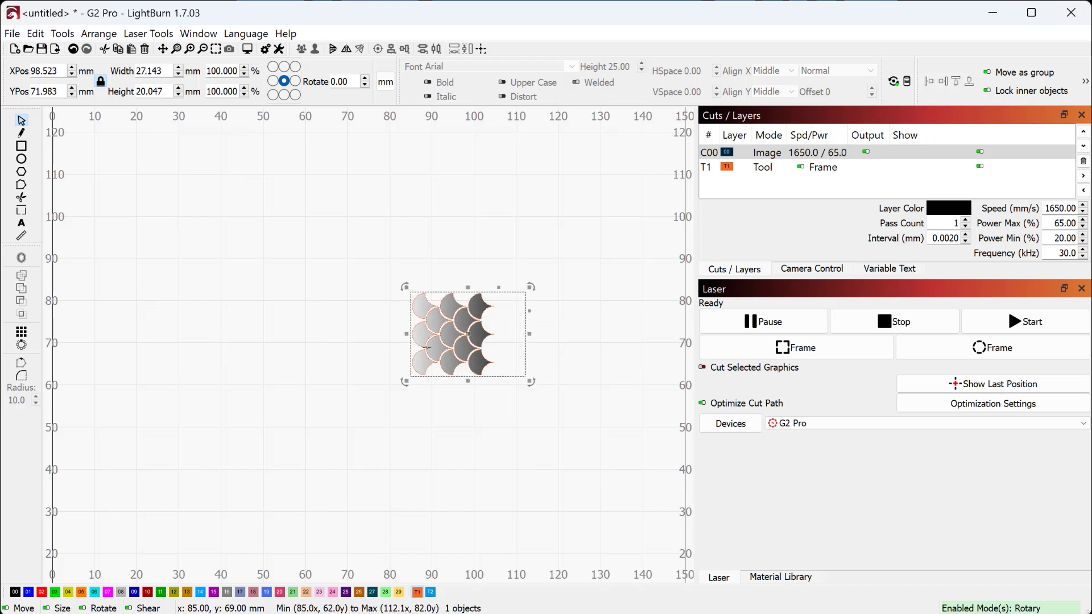
{"action": "left_click_drag", "start_coordinate": [530, 335], "coordinate": [501, 334]}
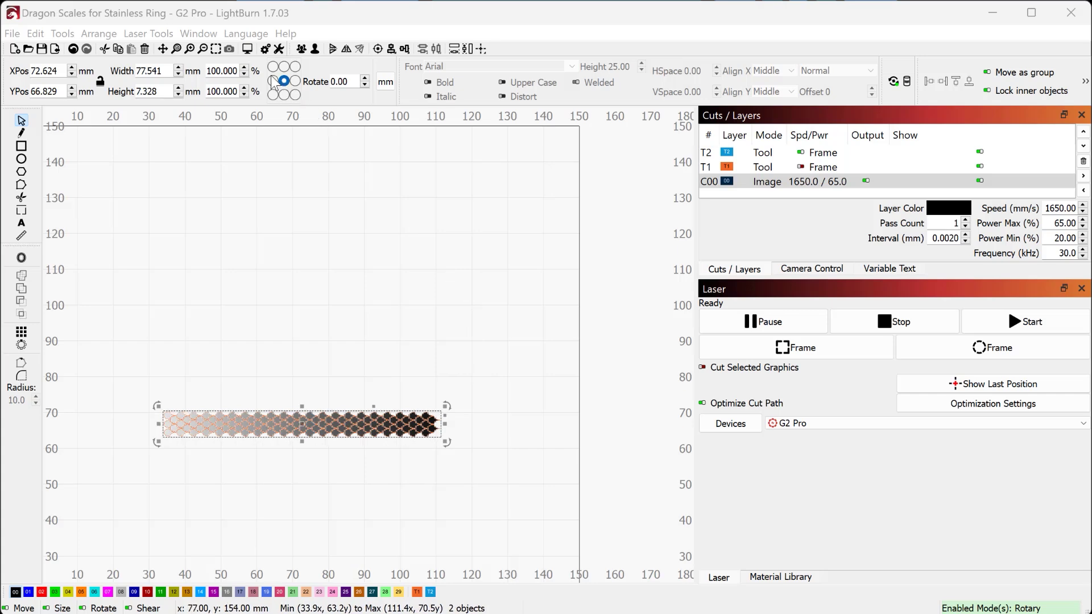
{"action": "left_click", "coordinate": [254, 49]}
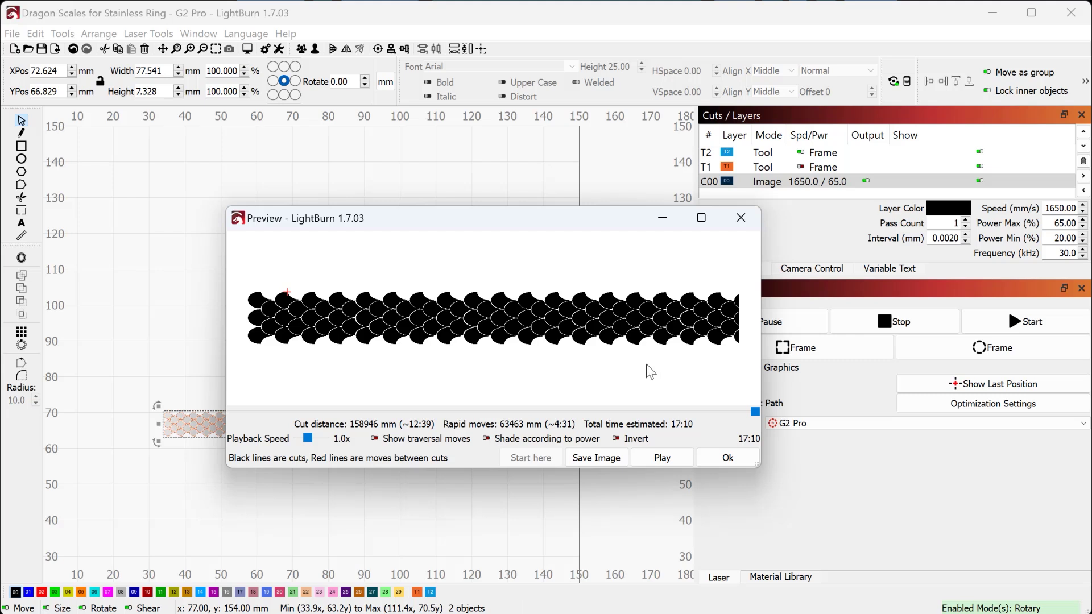
{"action": "left_click", "coordinate": [725, 458]}
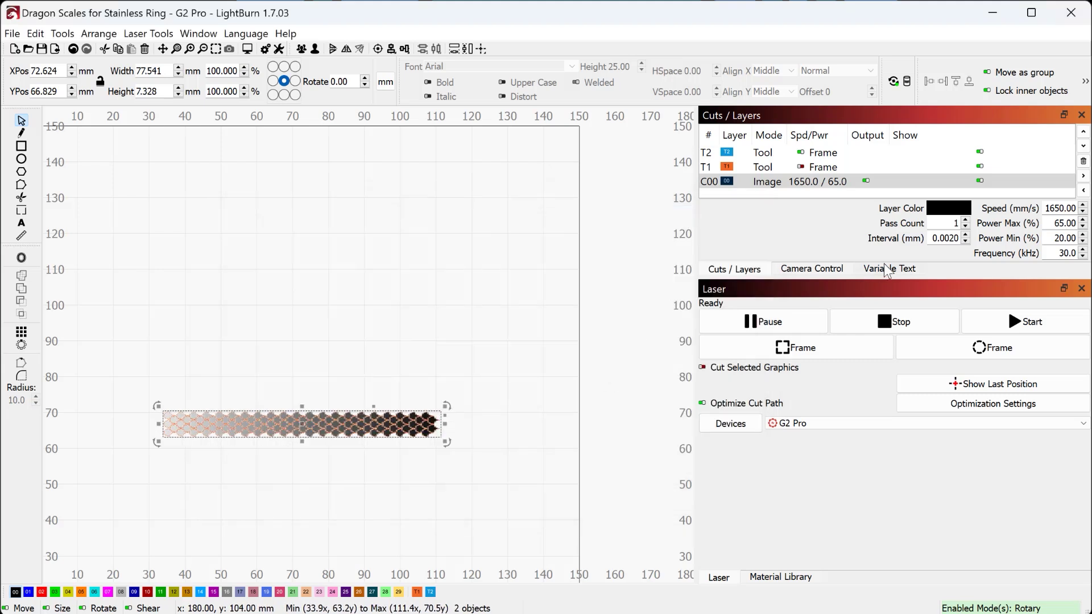
- Hide the C00 image, put the scale outlines on C01 Fill, and preview the 0:22 job
{"action": "left_click", "coordinate": [983, 181]}
{"action": "left_click", "coordinate": [980, 182]}
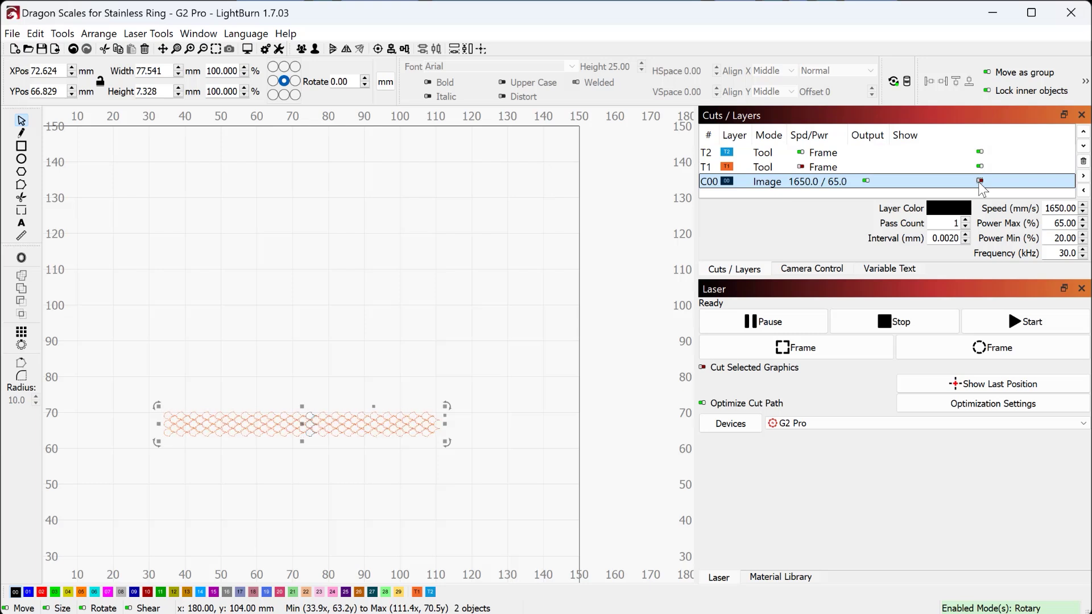
{"action": "left_click", "coordinate": [762, 167]}
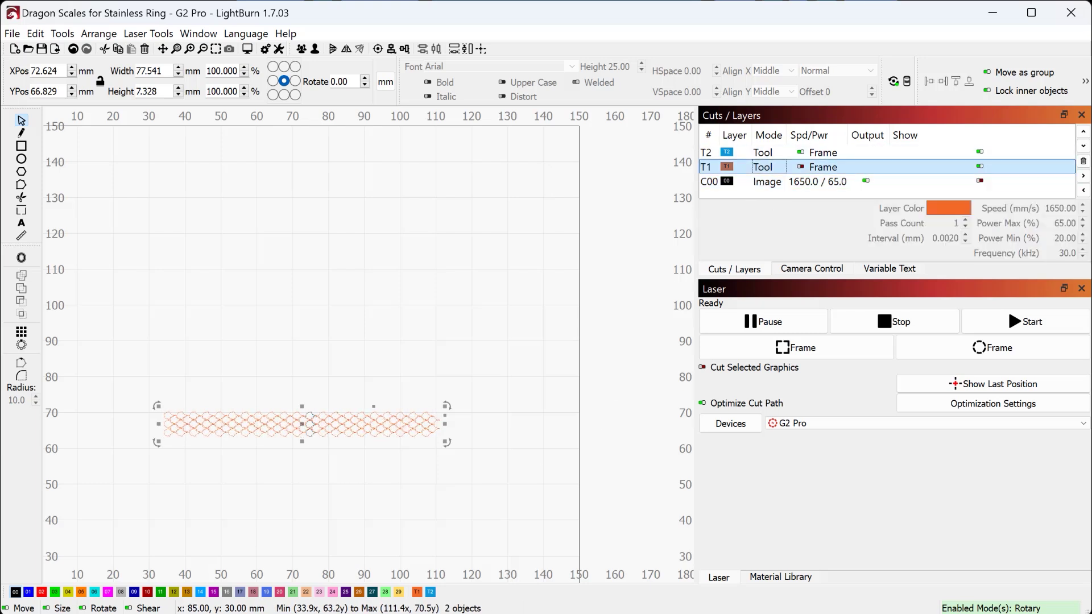
{"action": "left_click", "coordinate": [30, 593]}
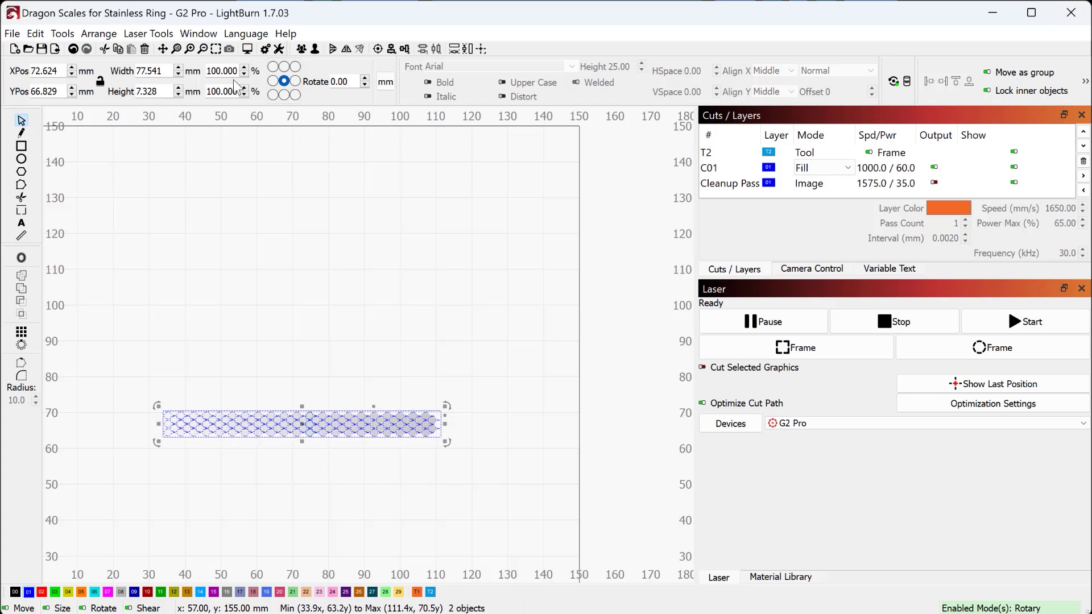
{"action": "left_click", "coordinate": [248, 53]}
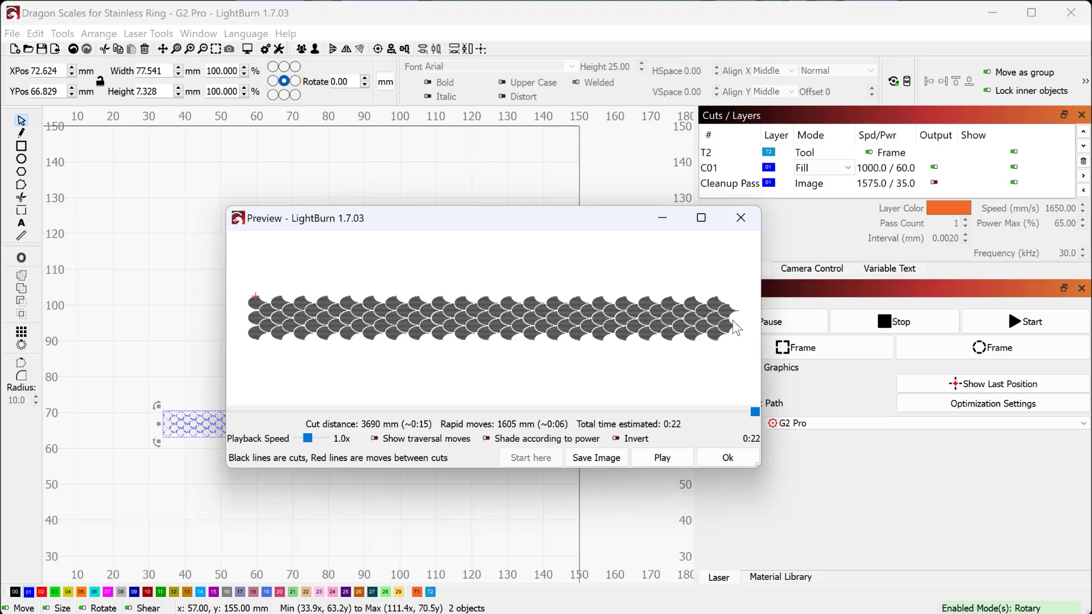
{"action": "left_click", "coordinate": [728, 458]}
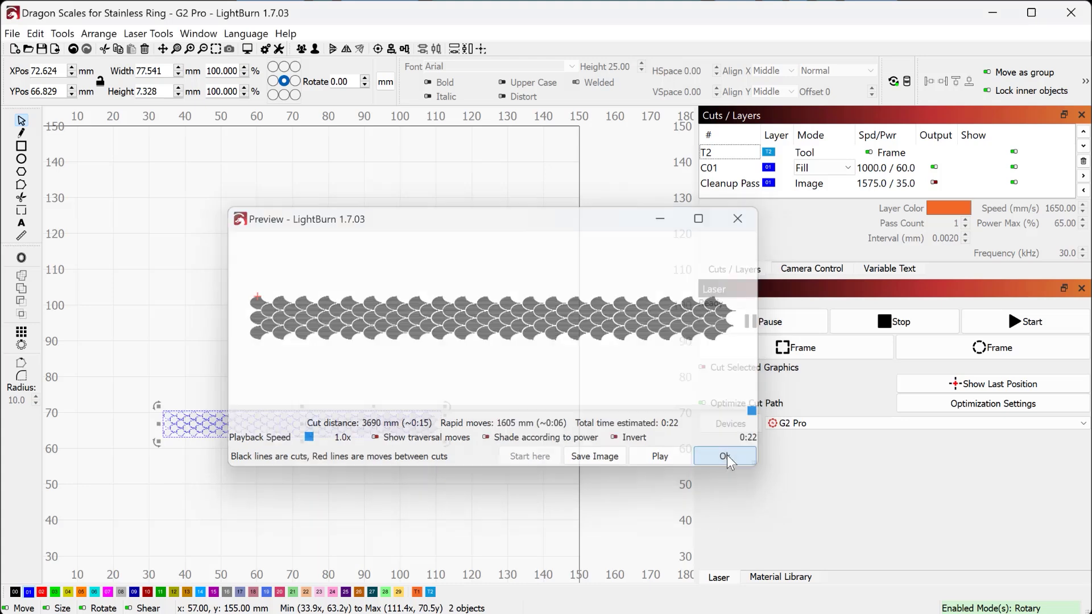